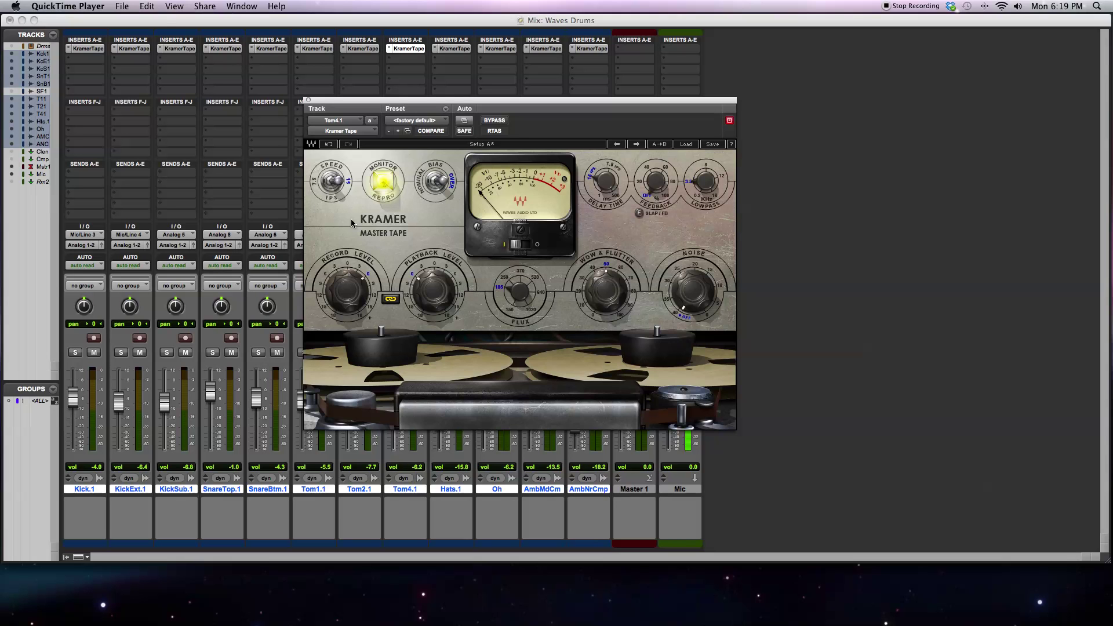
# - Try different settings of the linked record and playback levels on Tom4.1, ending with the record level at 4.9
pyautogui.click(346, 297)
pyautogui.moveTo(349, 289)
pyautogui.moveTo(339, 290); pyautogui.dragTo(332, 288)
pyautogui.moveTo(334, 299)
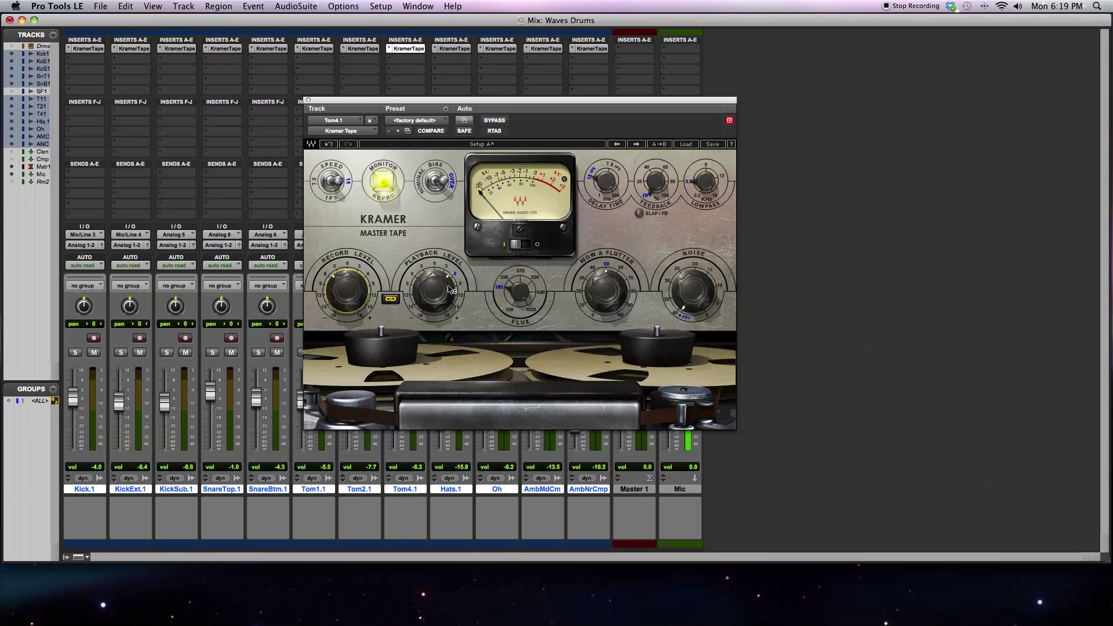
pyautogui.moveTo(442, 290)
pyautogui.scroll(-5, 345, 285)
pyautogui.moveTo(347, 294); pyautogui.dragTo(348, 271)
pyautogui.moveTo(423, 293)
pyautogui.mouseDown()
pyautogui.moveTo(422, 272)
pyautogui.moveTo(422, 295)
pyautogui.mouseUp()
pyautogui.moveTo(352, 283); pyautogui.dragTo(350, 292)
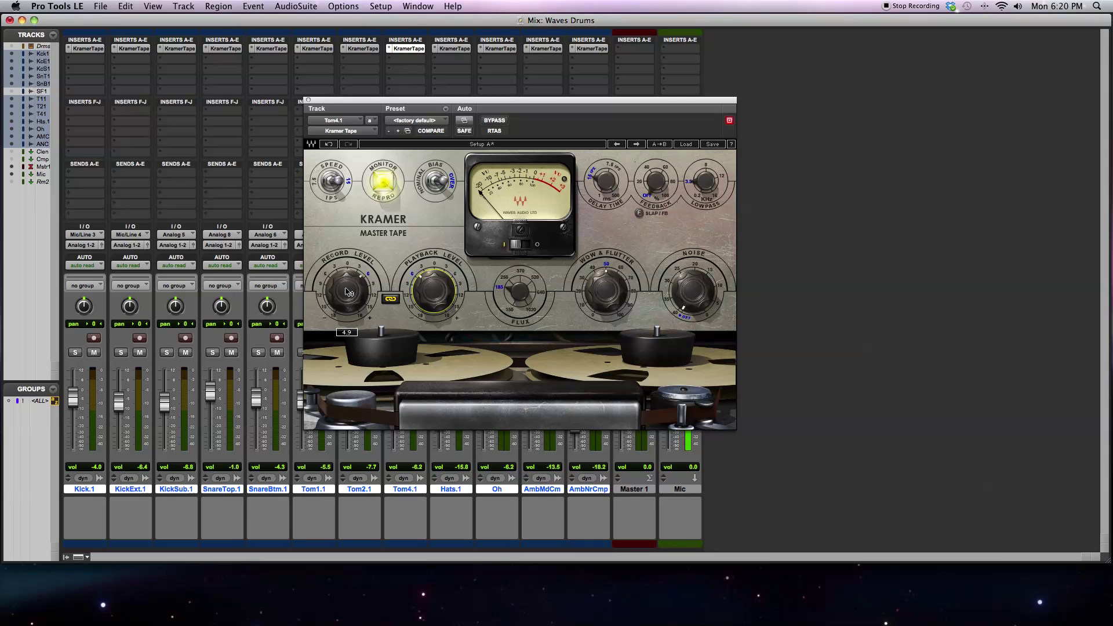
# - Unlink the record and playback levels and set both to about 0
pyautogui.click(390, 300)
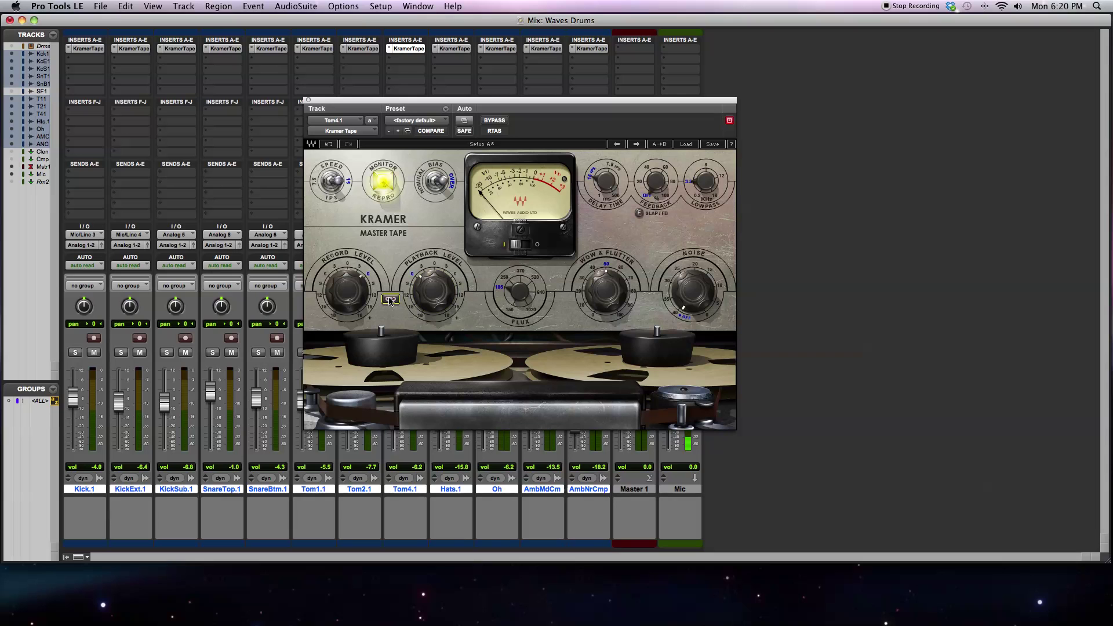
pyautogui.moveTo(433, 295); pyautogui.dragTo(433, 274)
pyautogui.moveTo(346, 289); pyautogui.dragTo(346, 301)
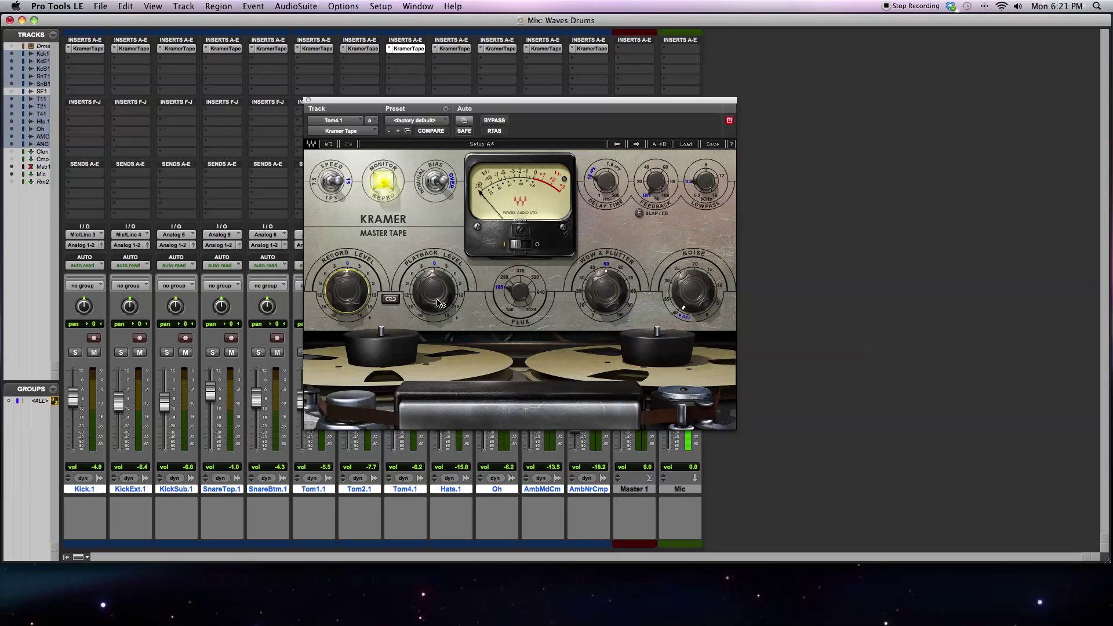
pyautogui.moveTo(436, 293); pyautogui.dragTo(431, 292)
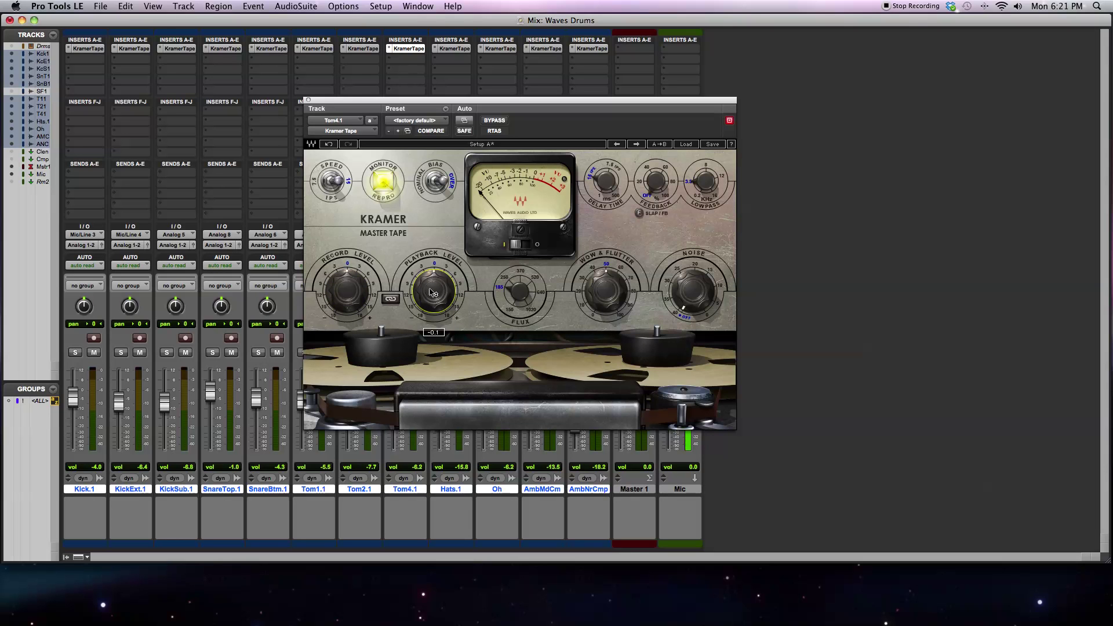
# - Relink the record and playback levels, and raise the record level to about 4.3 before returning it to 0
pyautogui.click(391, 300)
pyautogui.moveTo(350, 291); pyautogui.dragTo(350, 271)
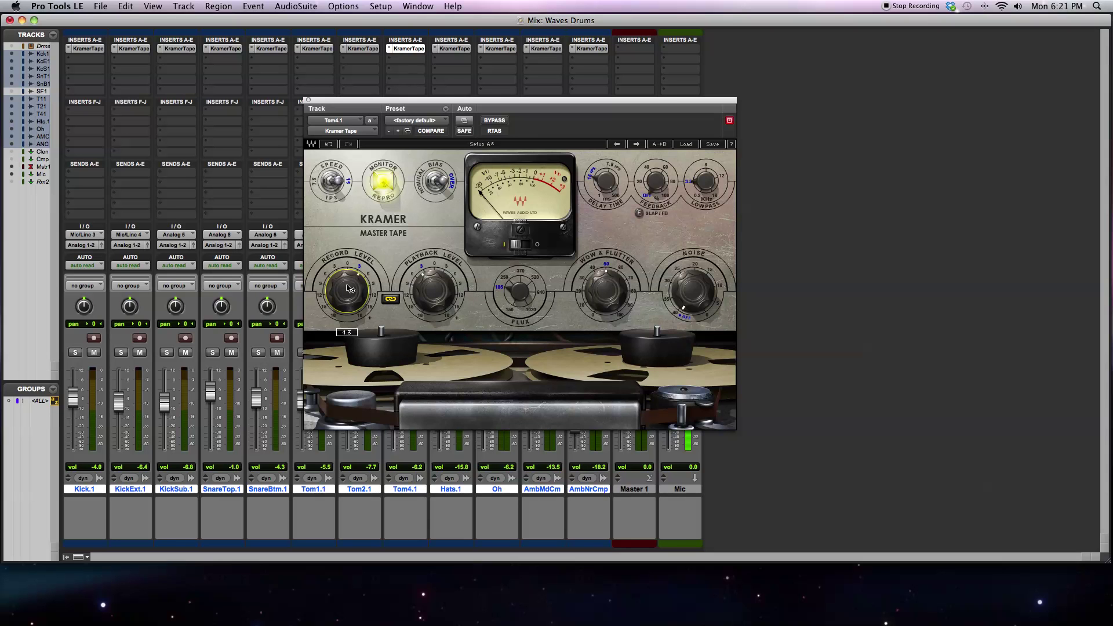
pyautogui.moveTo(349, 288); pyautogui.dragTo(349, 316)
# - Lower the flux to 162.7 and bring it back up to just past the middle of its range
pyautogui.moveTo(520, 301)
pyautogui.press('super+Tab')
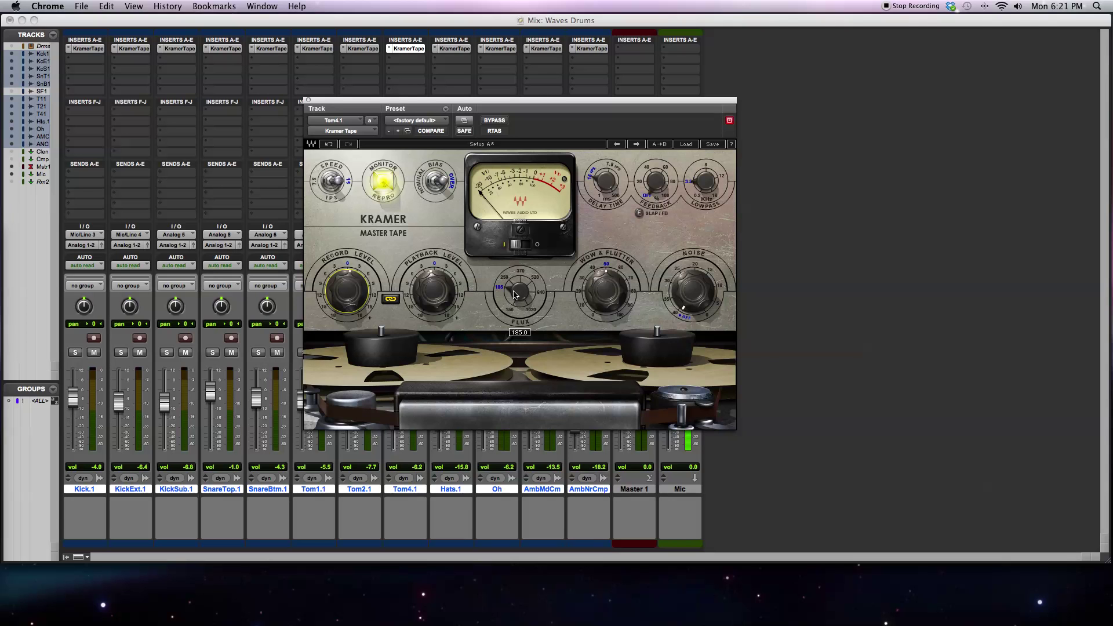
pyautogui.moveTo(516, 295)
pyautogui.mouseDown()
pyautogui.moveTo(515, 258)
pyautogui.moveTo(516, 297)
pyautogui.mouseUp()
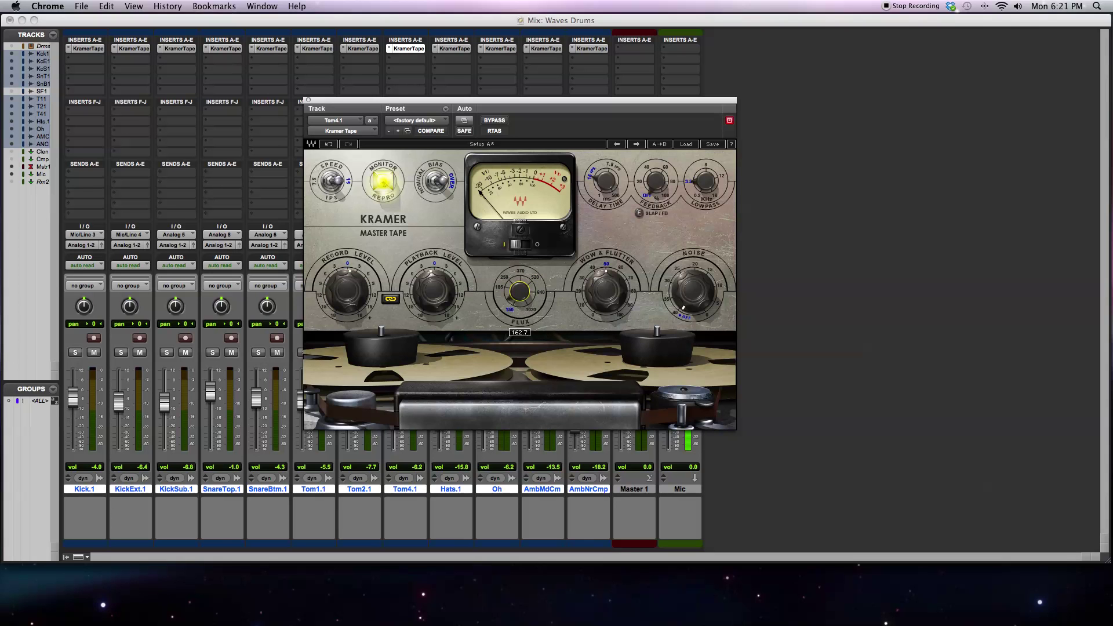
pyautogui.keyDown('alt'); pyautogui.click(516, 297); pyautogui.keyUp('alt')
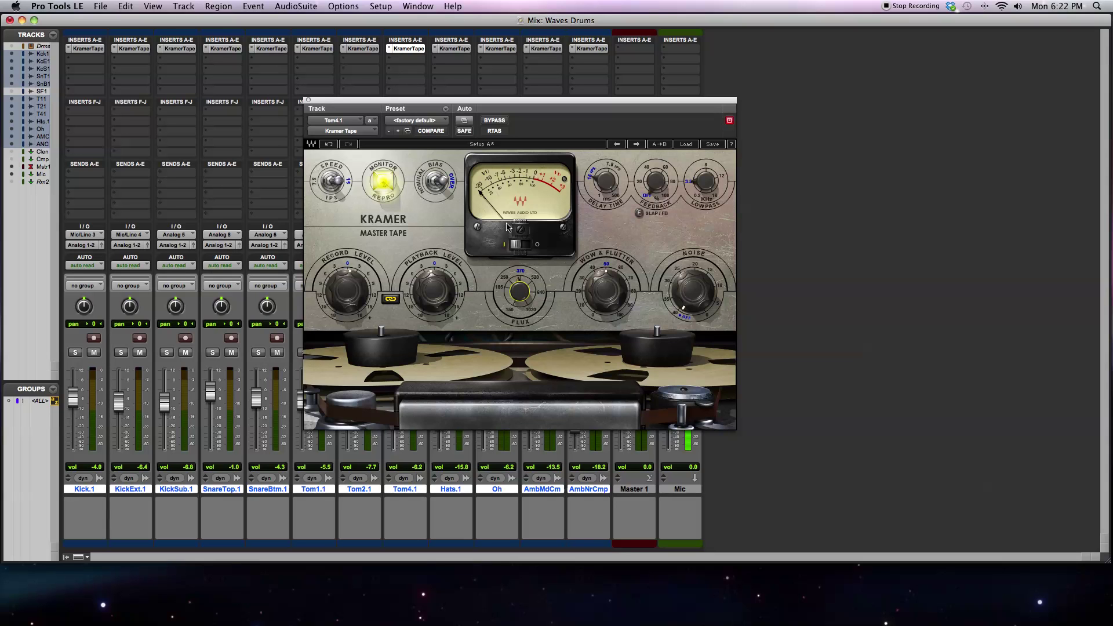
pyautogui.click(347, 290)
pyautogui.moveTo(505, 294)
pyautogui.mouseDown()
pyautogui.moveTo(505, 275)
pyautogui.moveTo(512, 292)
pyautogui.mouseUp()
pyautogui.keyDown('alt'); pyautogui.click(520, 294); pyautogui.keyUp('alt')
# - Switch the tape speed to 7.5 ips and back to 15 ips
pyautogui.moveTo(340, 185)
pyautogui.moveTo(332, 182); pyautogui.dragTo(313, 183)
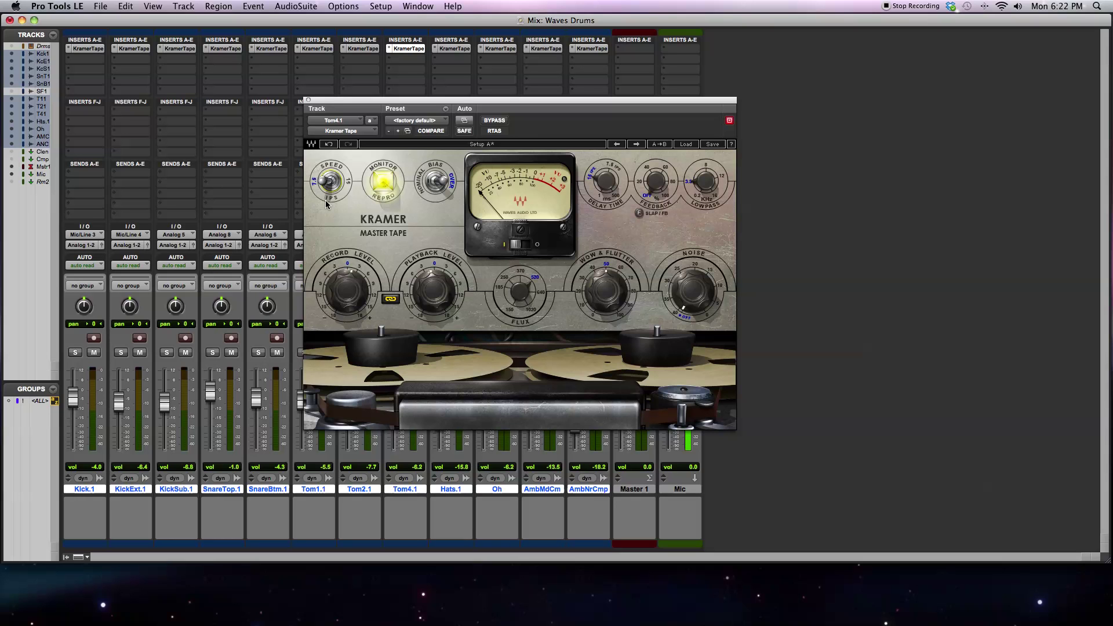
pyautogui.click(329, 185)
# - Toggle the bias between nominal and over bias, ending on over bias
pyautogui.click(440, 185)
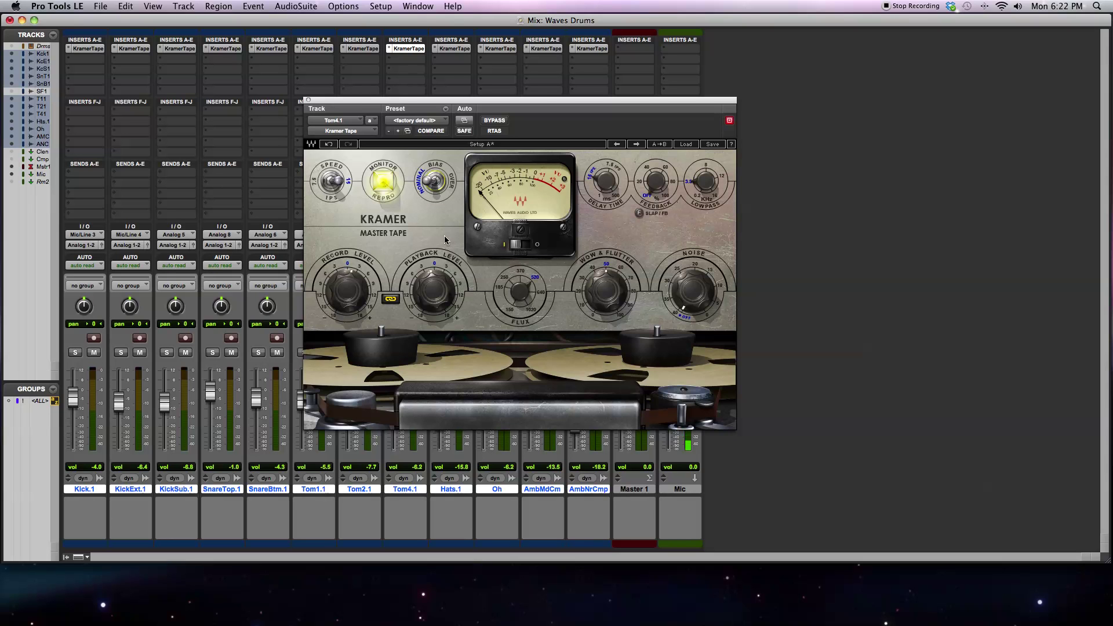
pyautogui.click(436, 185)
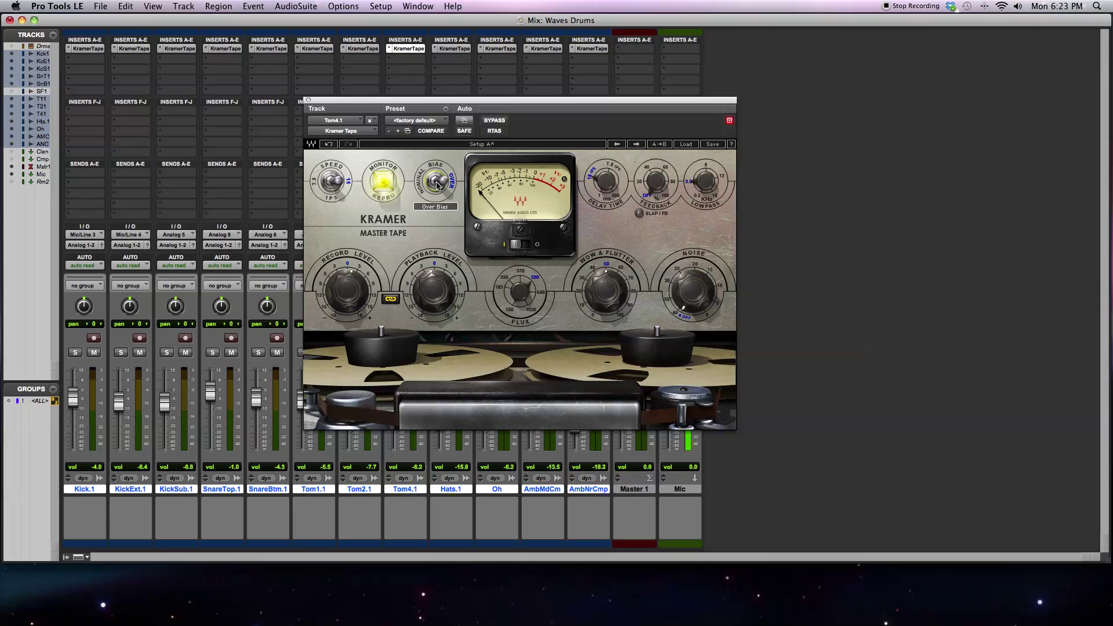
pyautogui.click(433, 185)
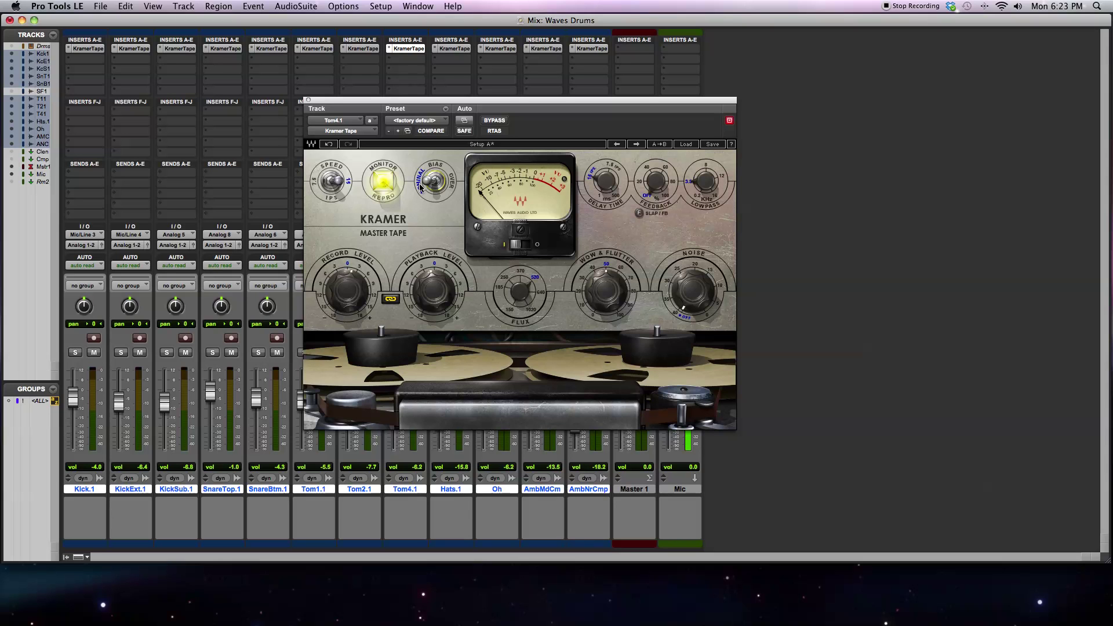
pyautogui.click(432, 186)
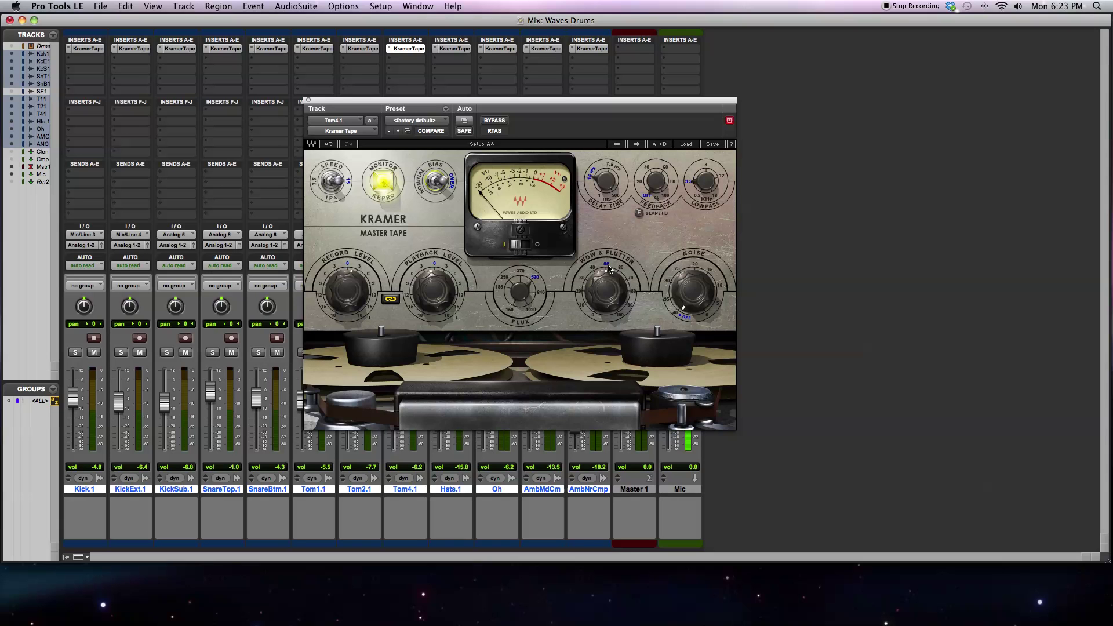
# - Turn the wow and flutter all the way down to 0
pyautogui.moveTo(604, 295)
pyautogui.moveTo(604, 294); pyautogui.dragTo(604, 353)
pyautogui.moveTo(609, 307)
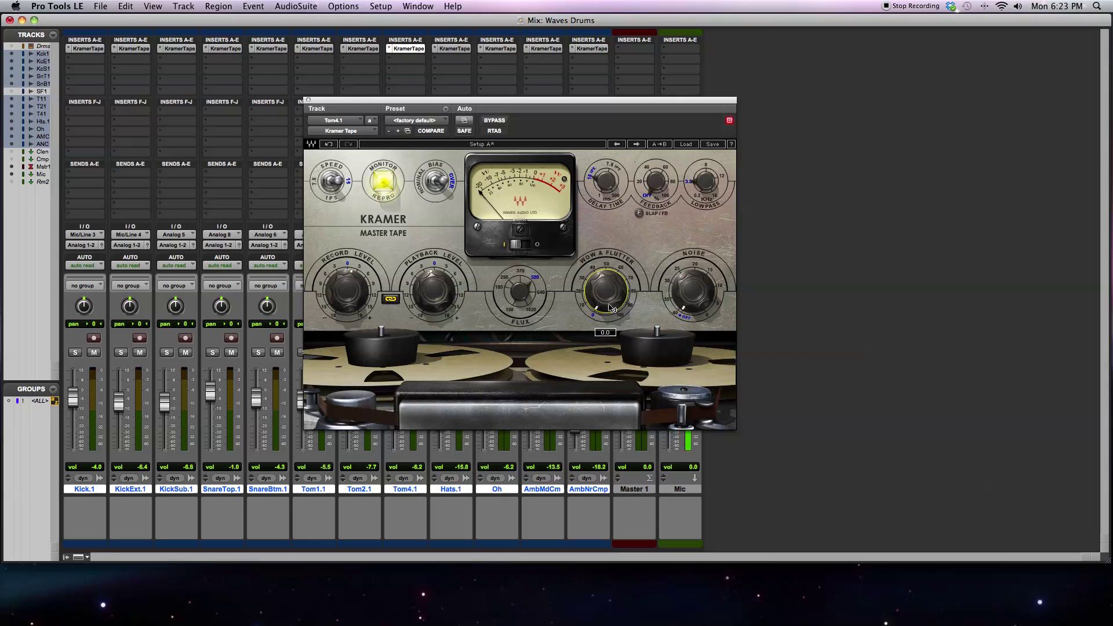
pyautogui.moveTo(609, 307)
pyautogui.mouseDown()
pyautogui.moveTo(610, 292)
pyautogui.moveTo(610, 307)
pyautogui.mouseUp()
pyautogui.moveTo(598, 308); pyautogui.dragTo(599, 296)
pyautogui.keyDown('alt'); pyautogui.click(619, 293); pyautogui.keyUp('alt')
# - Try a noise level of -14.5, reset it to off, and set the noise to about -30
pyautogui.moveTo(692, 290); pyautogui.dragTo(692, 255)
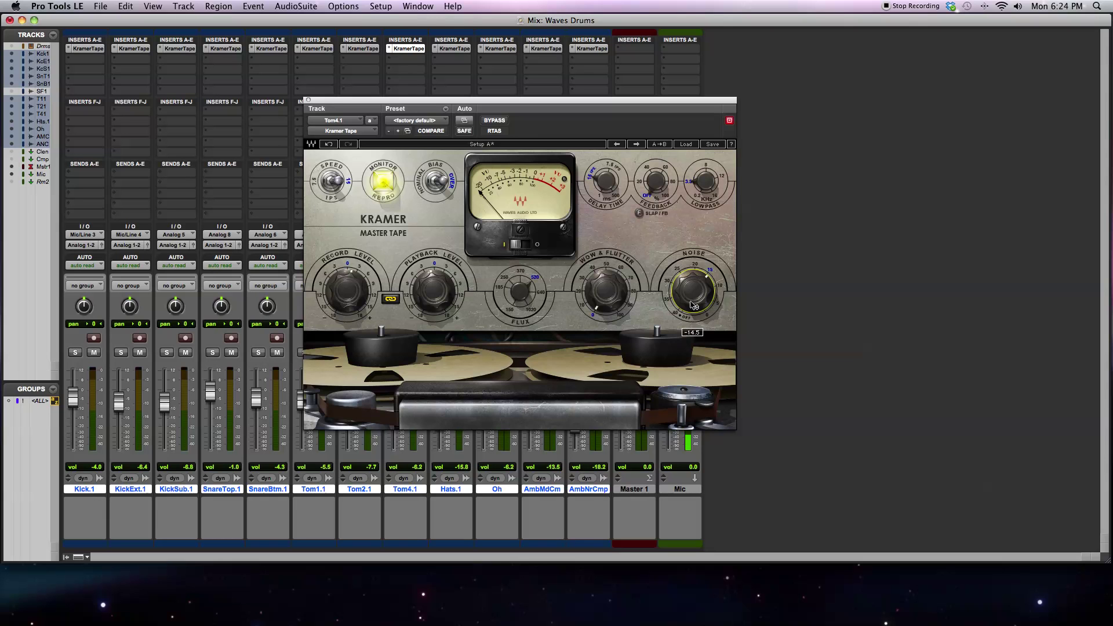
pyautogui.keyDown('alt'); pyautogui.click(693, 305); pyautogui.keyUp('alt')
pyautogui.moveTo(684, 306)
pyautogui.mouseDown()
pyautogui.moveTo(684, 272)
pyautogui.moveTo(684, 296)
pyautogui.mouseUp()
pyautogui.moveTo(683, 296)
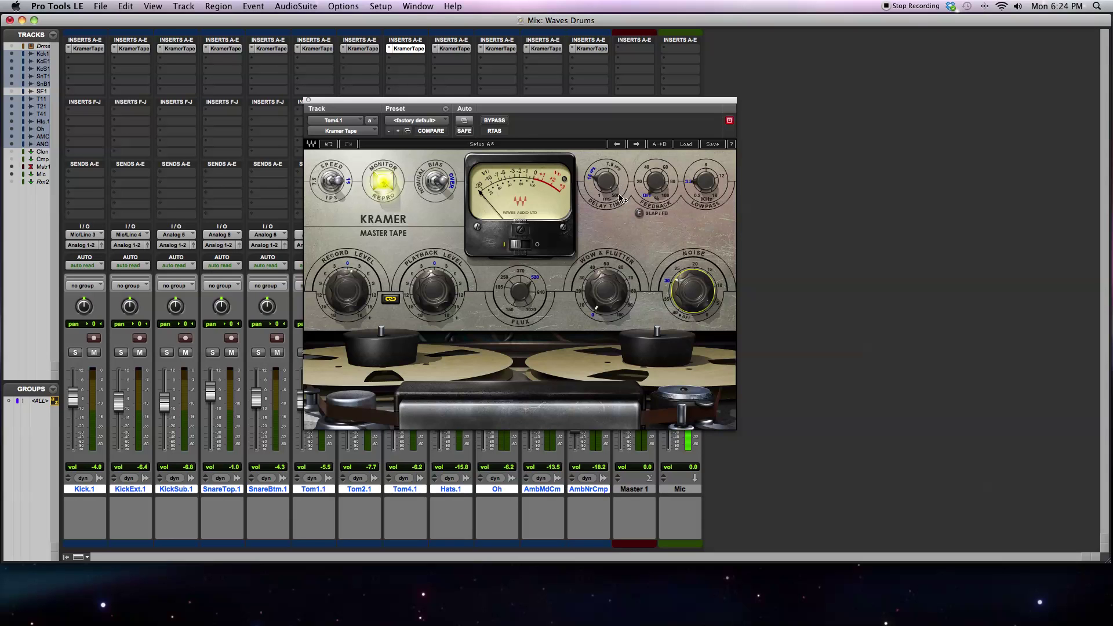
# - Adjust the delay time, trying 315, and switch the feedback control to slap mode
pyautogui.moveTo(607, 189)
pyautogui.moveTo(606, 191)
pyautogui.mouseDown()
pyautogui.moveTo(606, 172)
pyautogui.moveTo(607, 194)
pyautogui.mouseUp()
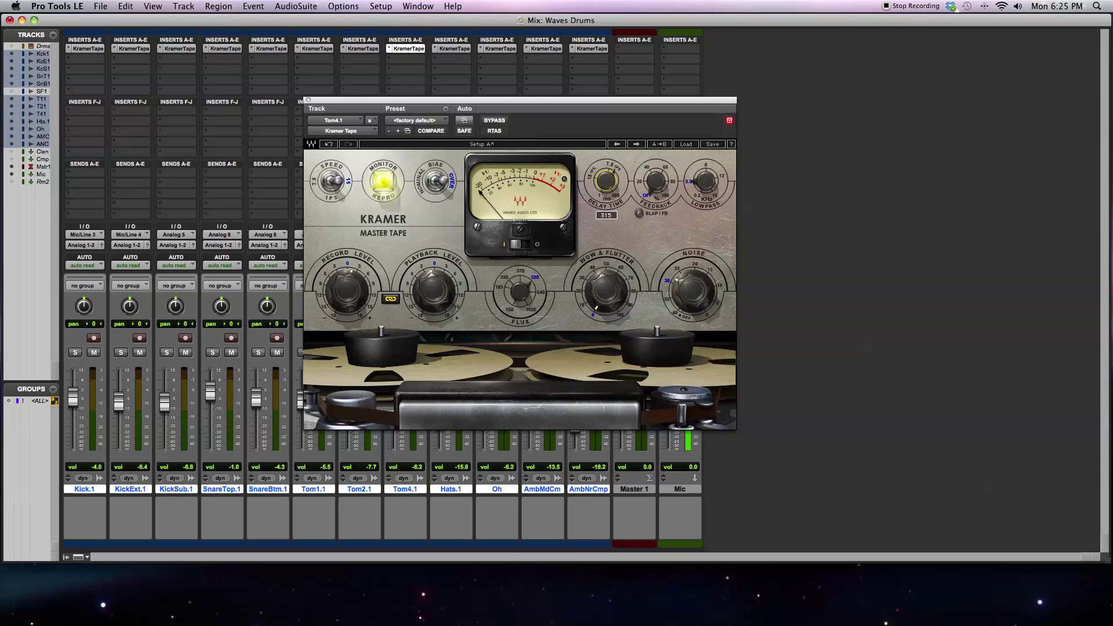
pyautogui.moveTo(606, 189); pyautogui.dragTo(639, 203)
pyautogui.click(638, 212)
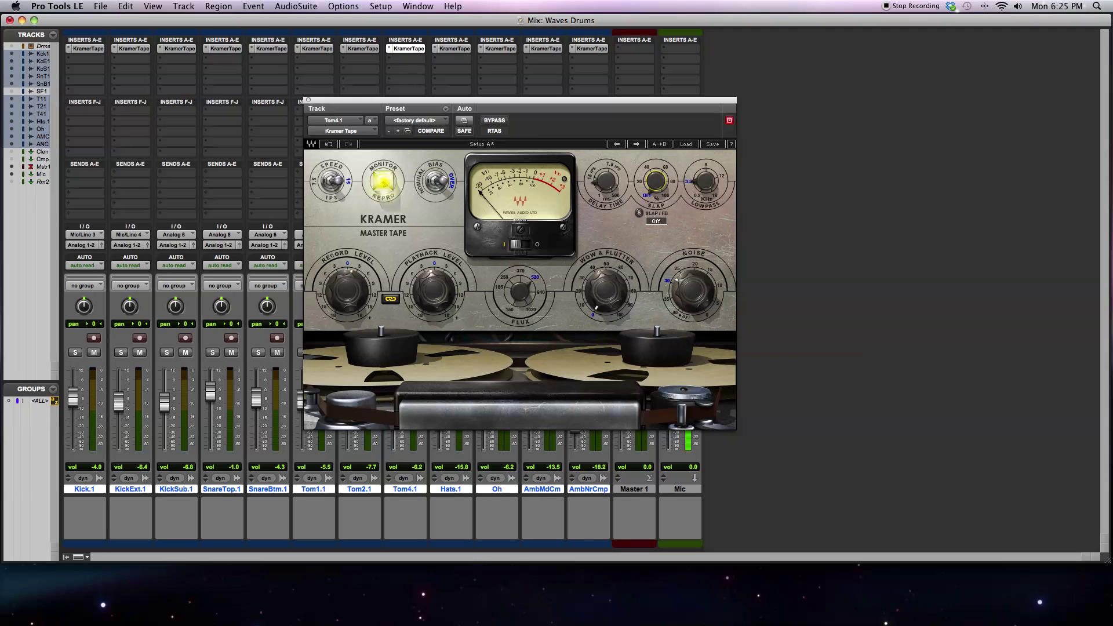
# - Set the delay's lowpass to about 8 kHz and close the plug-in window
pyautogui.click(705, 183)
pyautogui.moveTo(703, 185); pyautogui.dragTo(703, 171)
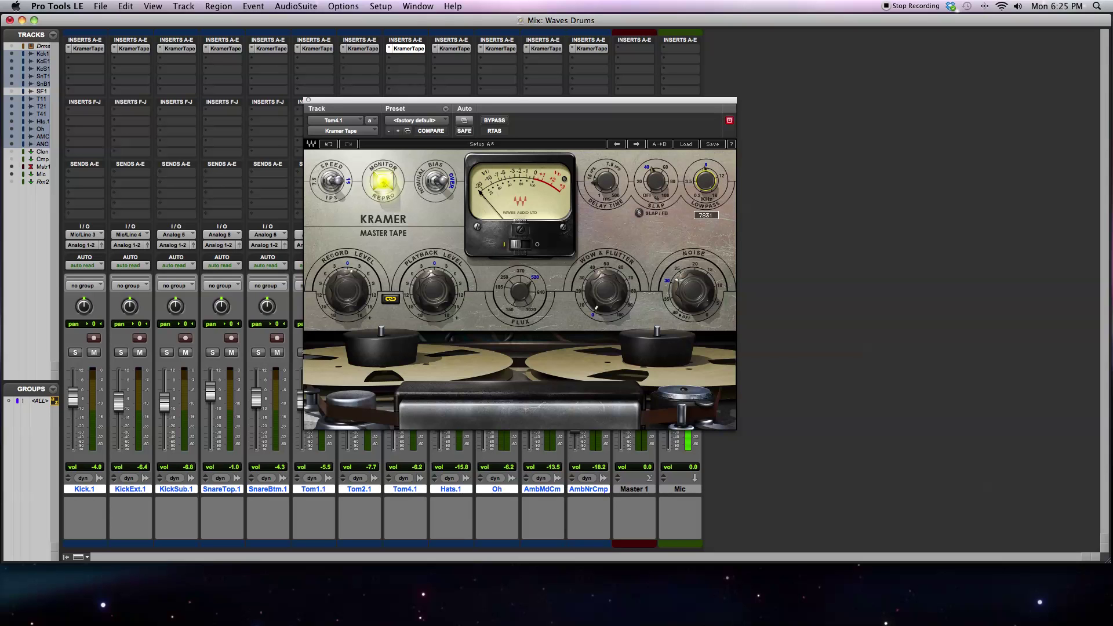
pyautogui.click(307, 101)
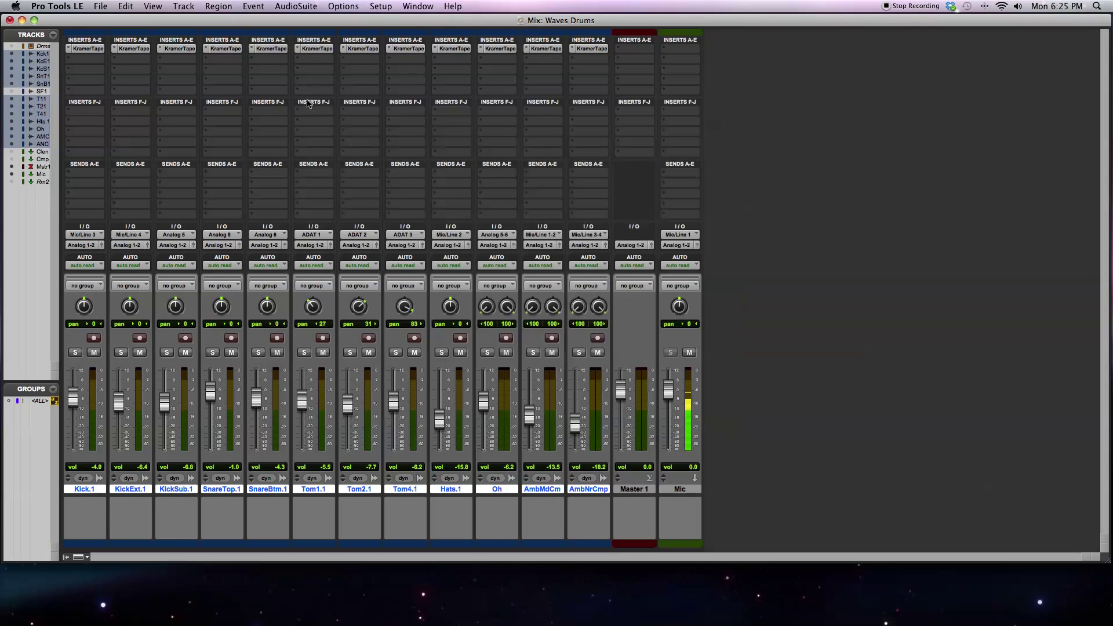
# - Bypass and re-enable the Kramer Tape inserts on all drum tracks twice to compare the sound during playback
pyautogui.rightClick(321, 50)
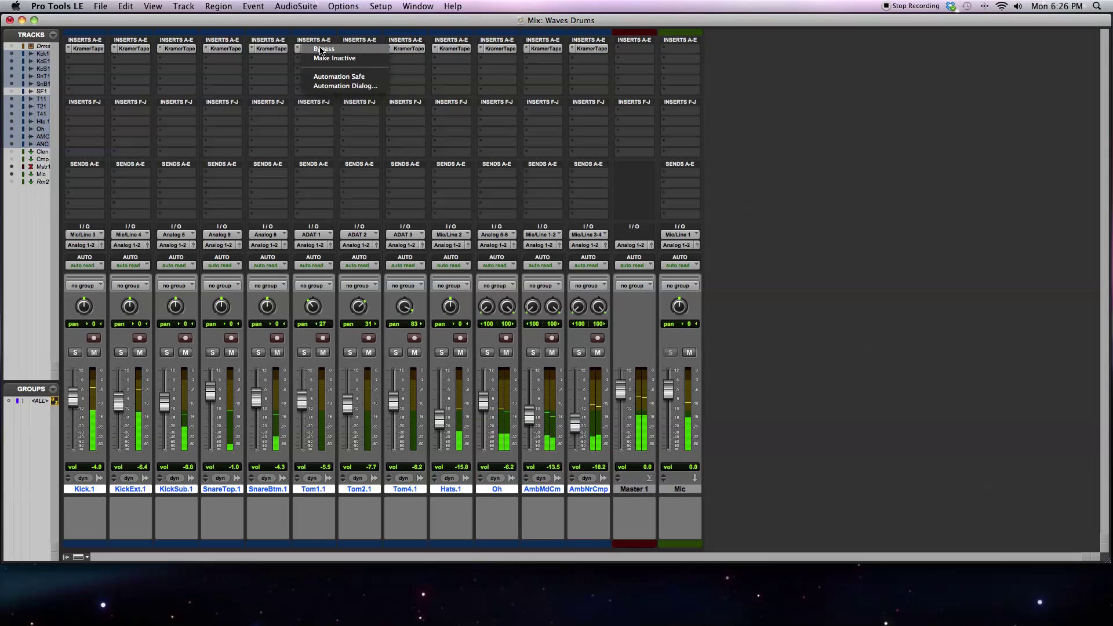
pyautogui.keyDown('alt'); pyautogui.click(321, 48); pyautogui.keyUp('alt')
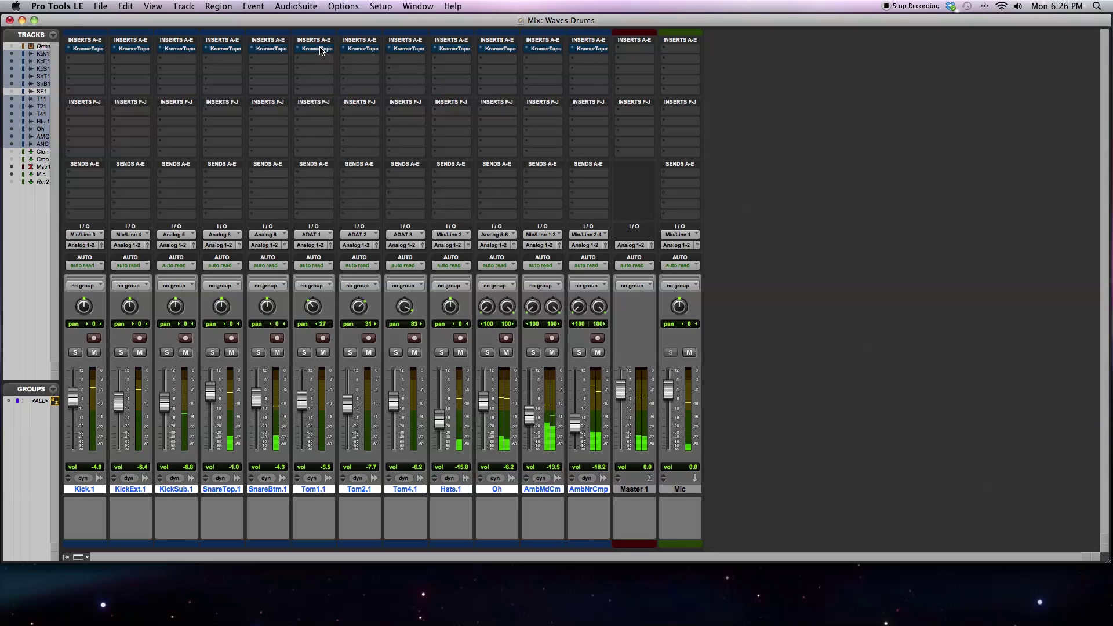
pyautogui.rightClick(320, 51)
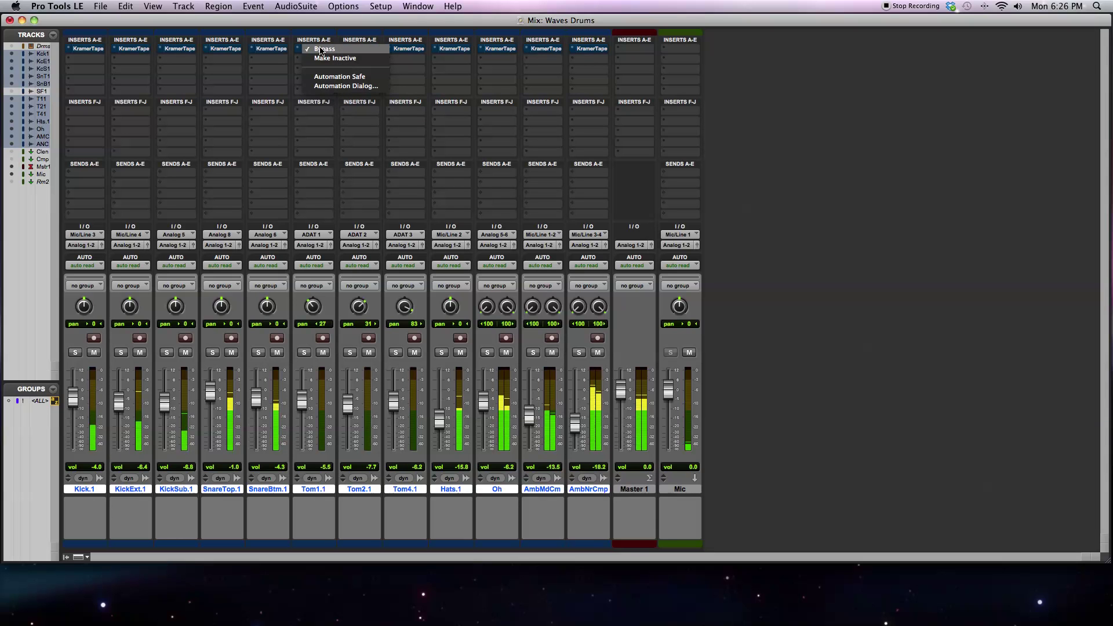
pyautogui.keyDown('alt'); pyautogui.click(320, 48); pyautogui.keyUp('alt')
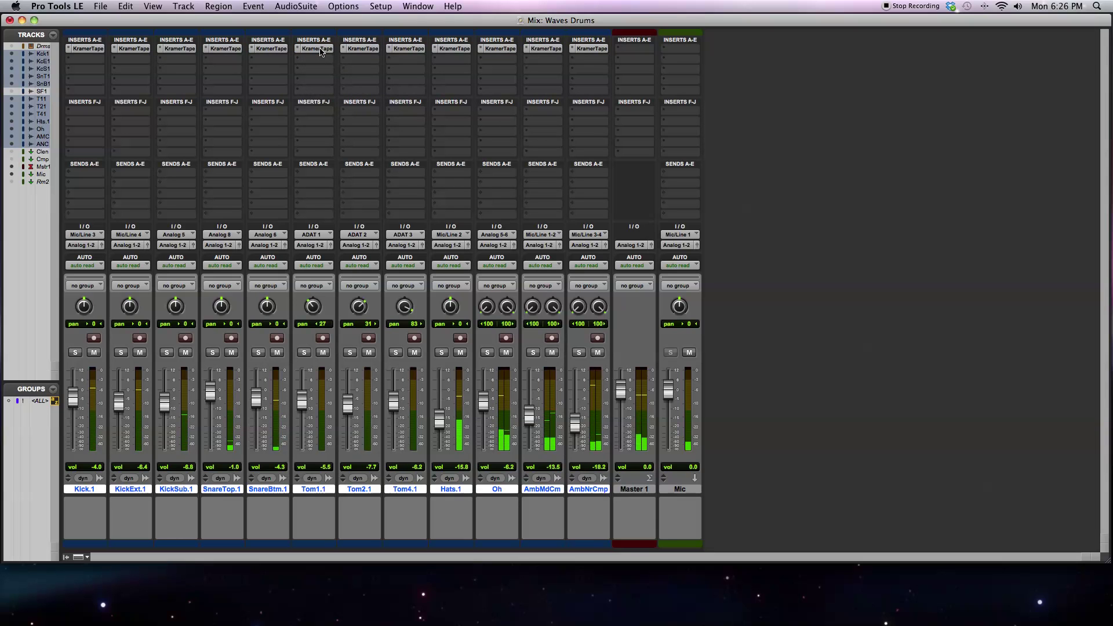
pyautogui.rightClick(321, 50)
pyautogui.keyDown('alt'); pyautogui.click(321, 49); pyautogui.keyUp('alt')
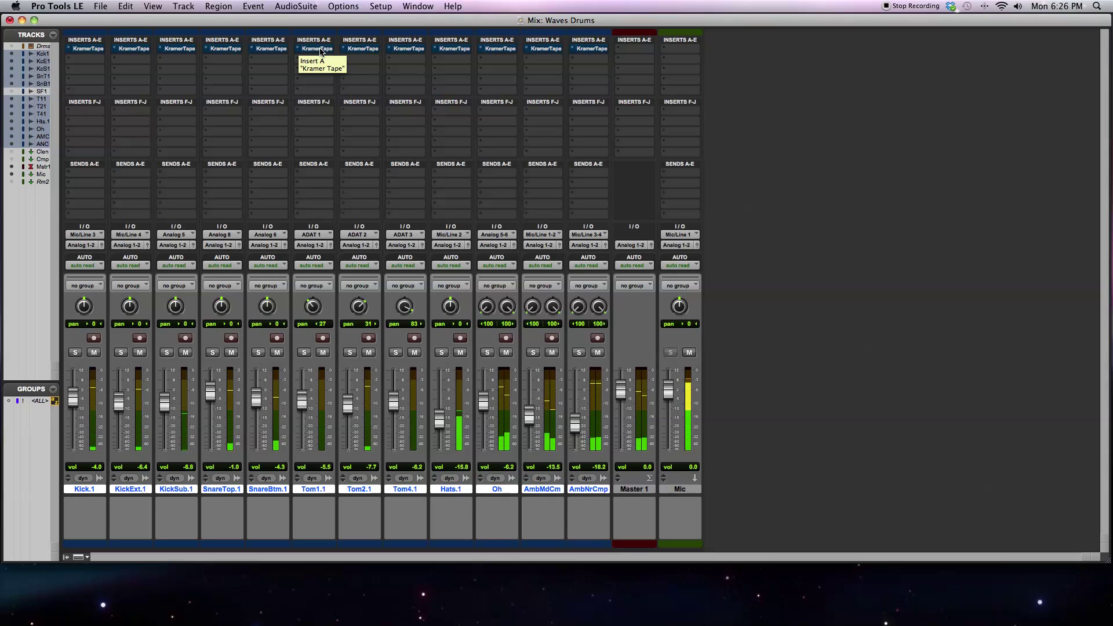
pyautogui.rightClick(320, 50)
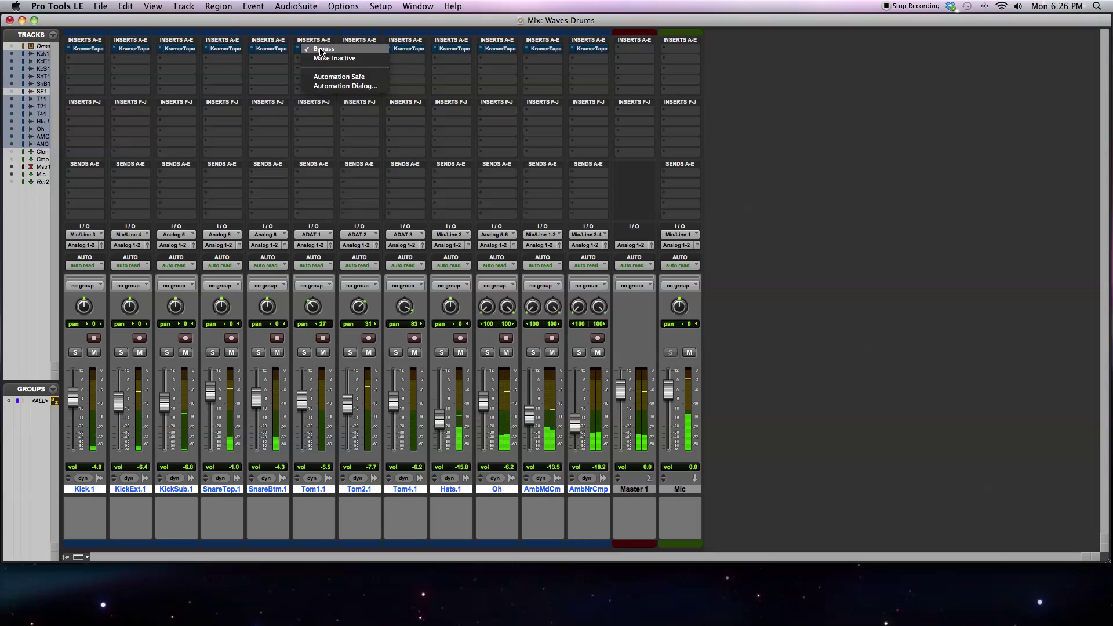
pyautogui.keyDown('alt'); pyautogui.click(320, 50); pyautogui.keyUp('alt')
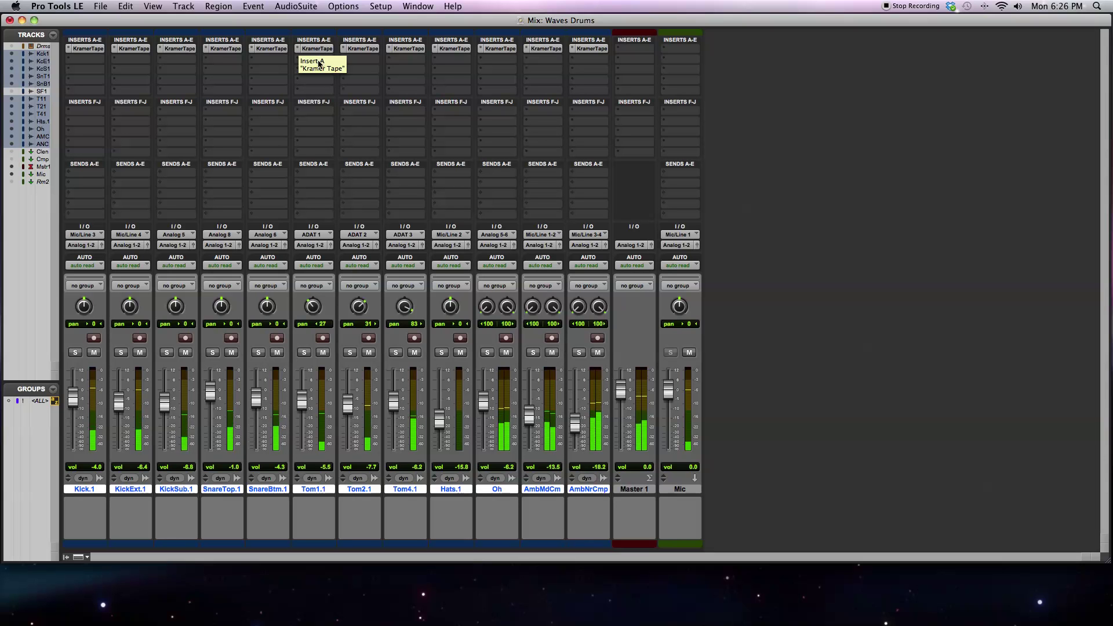
# - Open the Kramer Tape insert on Kick.1 and solo the track
pyautogui.click(87, 48)
pyautogui.click(74, 352)
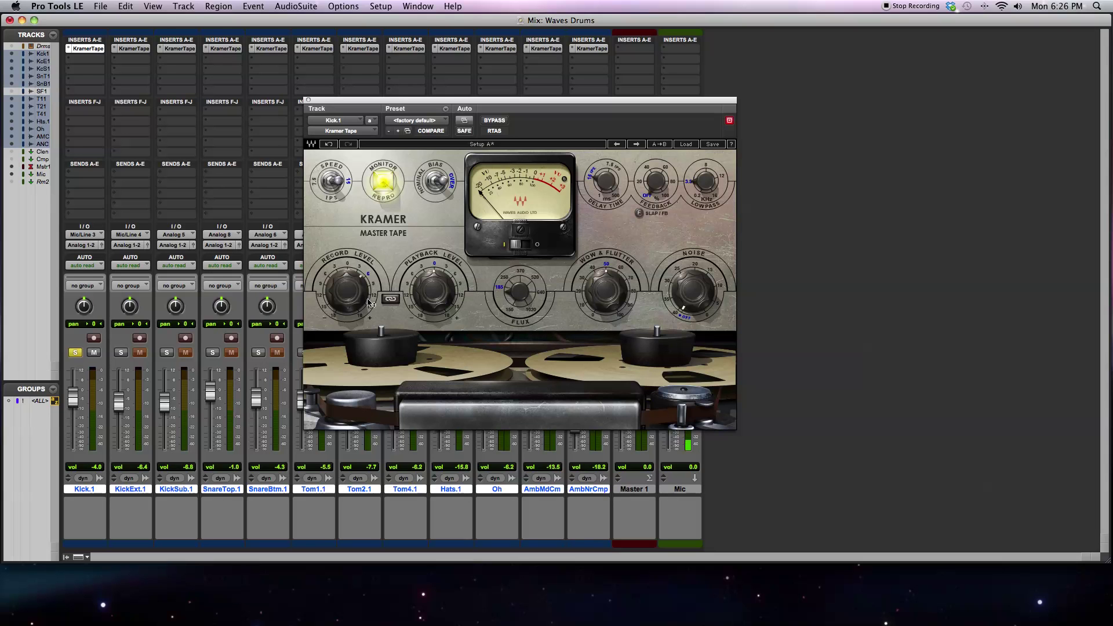
# - Sweep the kick's flux between 932 and its lowest setting, ending at the lowest, and switch the tape processing off and on along the way
pyautogui.moveTo(519, 293)
pyautogui.mouseDown()
pyautogui.moveTo(520, 238)
pyautogui.moveTo(520, 290)
pyautogui.mouseUp()
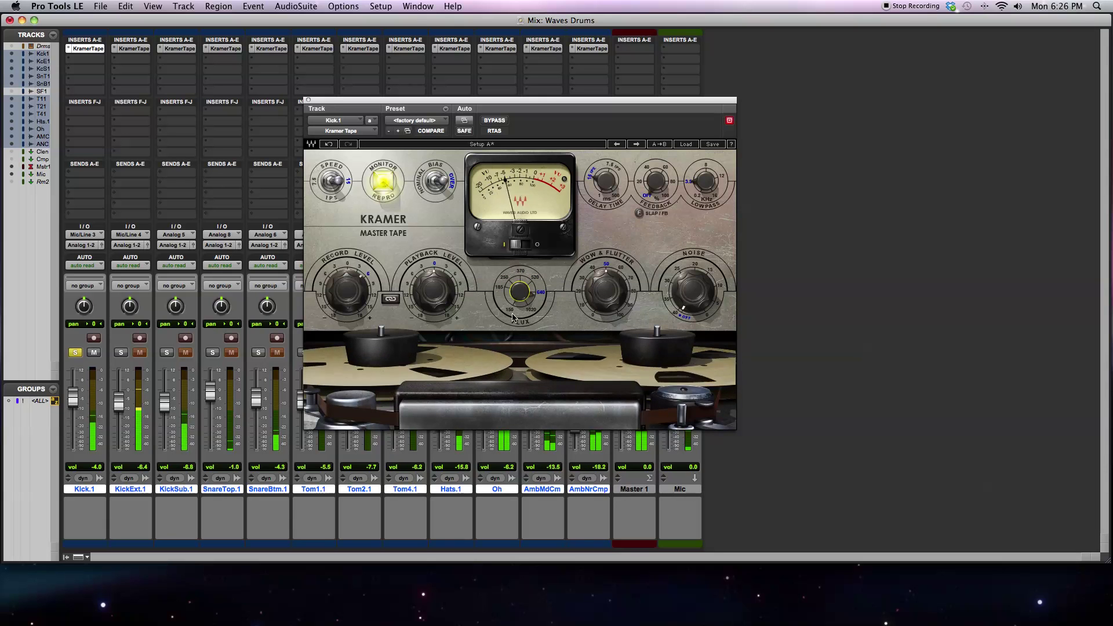
pyautogui.scroll(5, 520, 290)
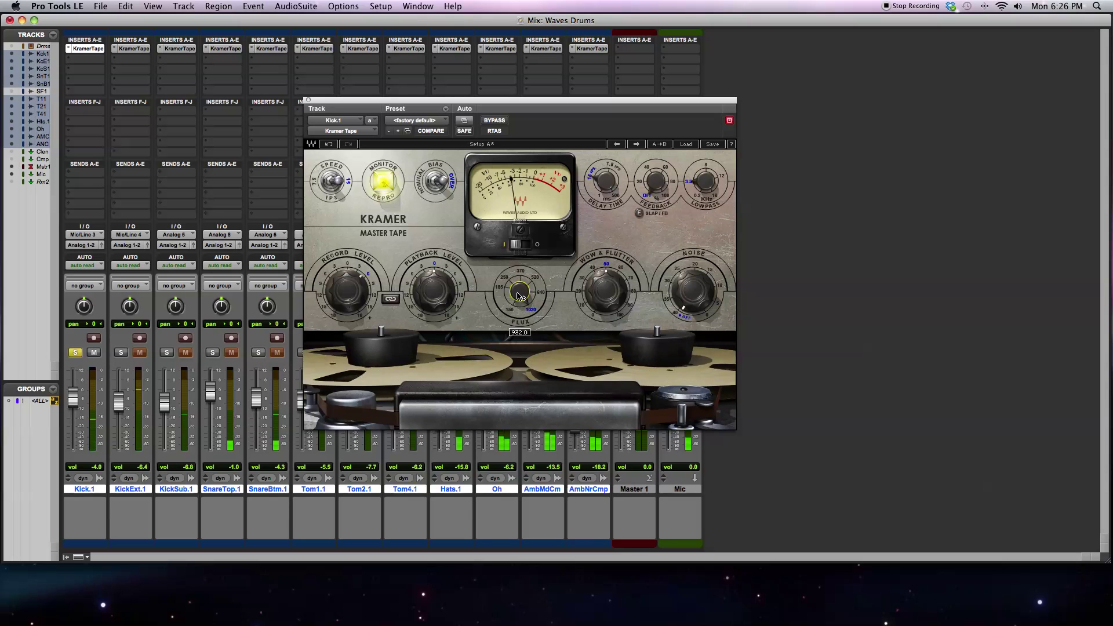
pyautogui.moveTo(518, 295); pyautogui.dragTo(519, 359)
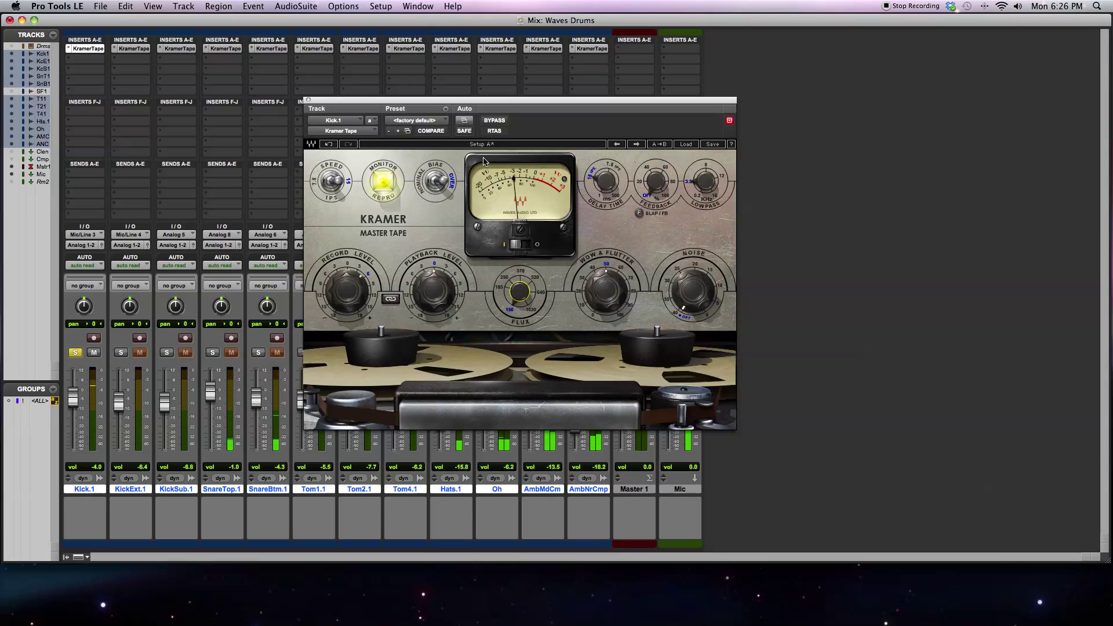
pyautogui.click(520, 245)
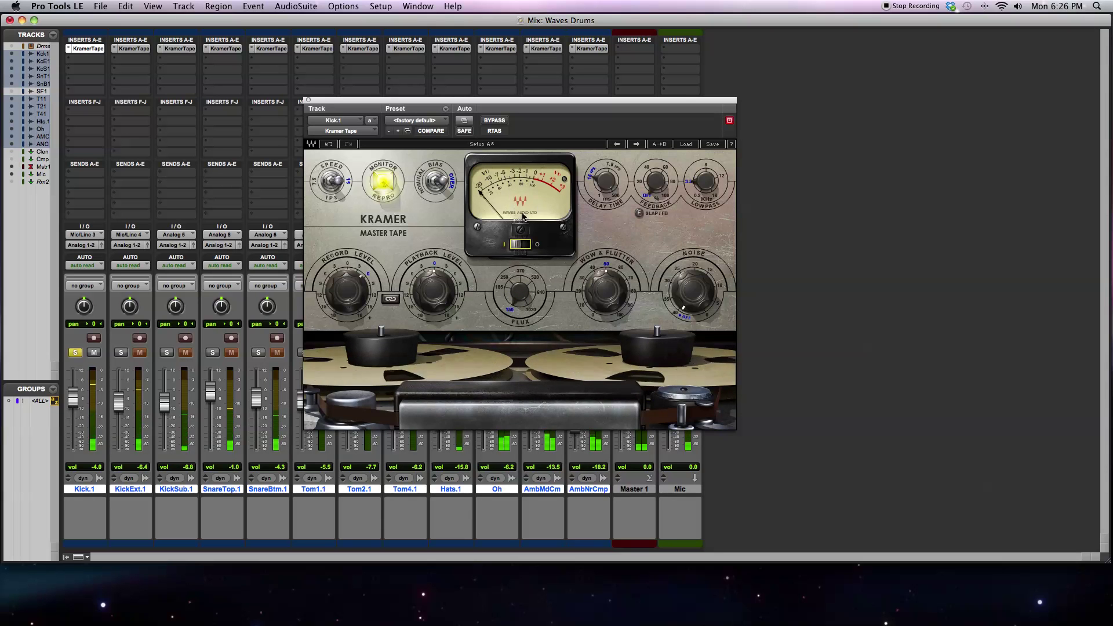
pyautogui.moveTo(519, 292); pyautogui.dragTo(519, 249)
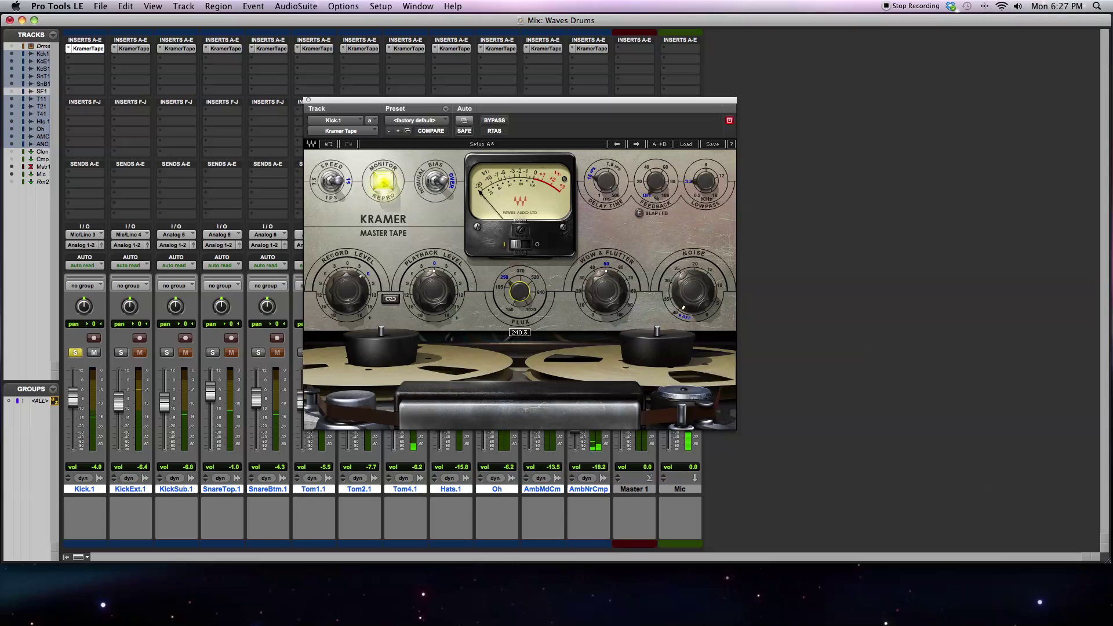
pyautogui.moveTo(519, 292); pyautogui.dragTo(519, 313)
# - Set the kick's wow and flutter to about 40 and raise its noise to 0
pyautogui.moveTo(605, 291); pyautogui.dragTo(614, 339)
pyautogui.moveTo(615, 281); pyautogui.dragTo(614, 258)
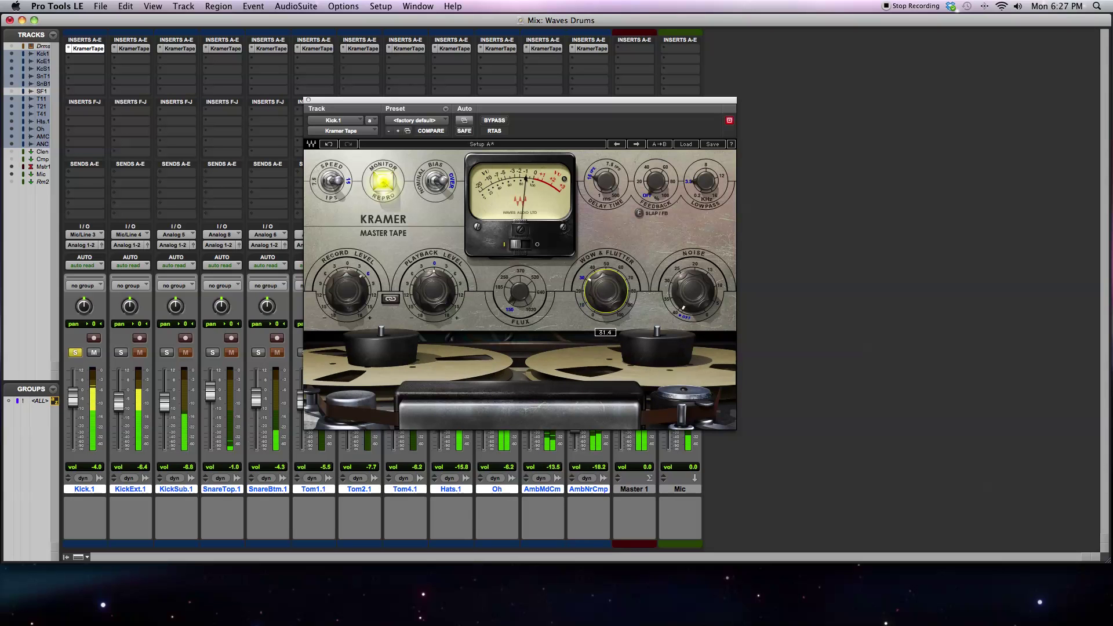
pyautogui.moveTo(693, 290); pyautogui.dragTo(681, 313)
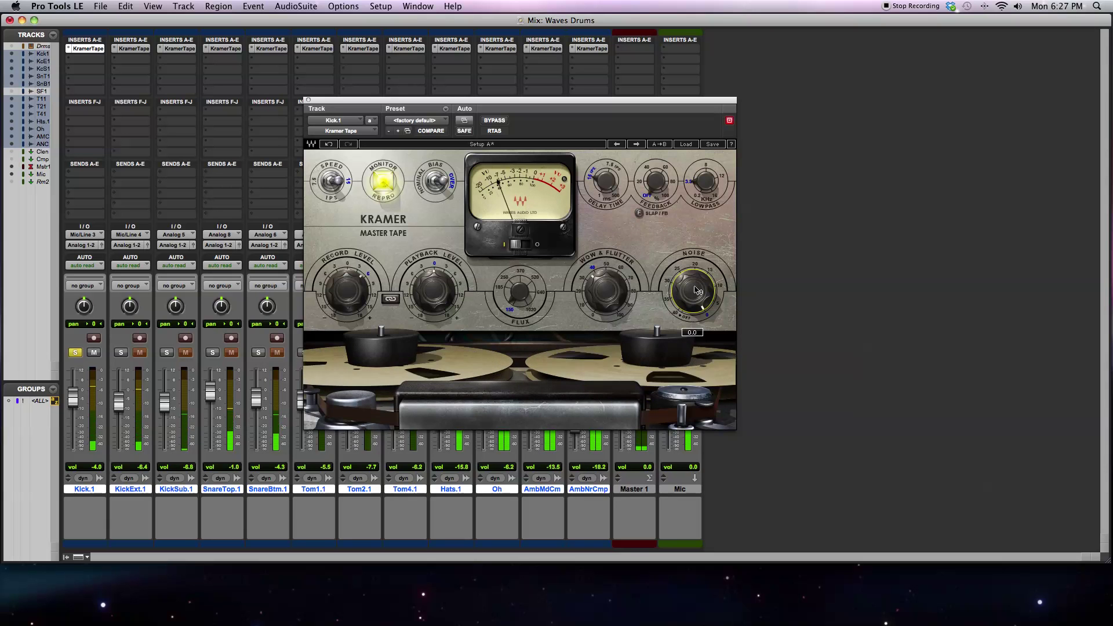
pyautogui.moveTo(605, 292)
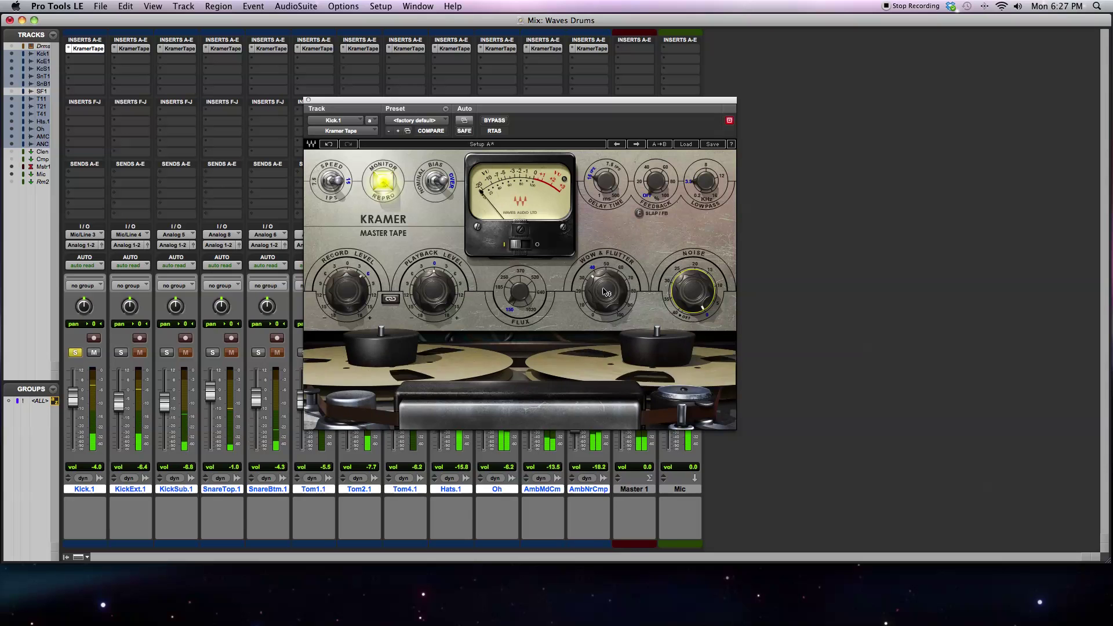